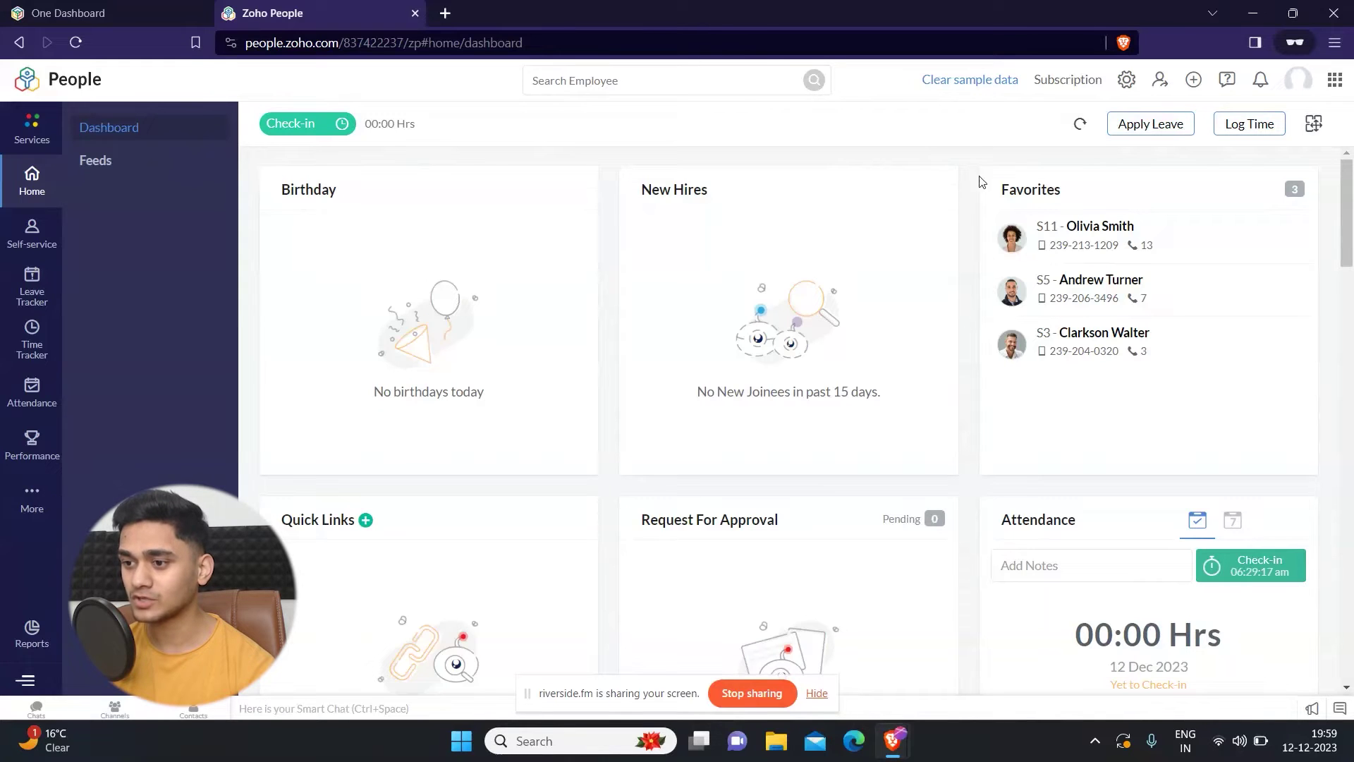
Step: On the Setup Roles page, rename the Team Incharge role to Team Lead
click(1127, 80)
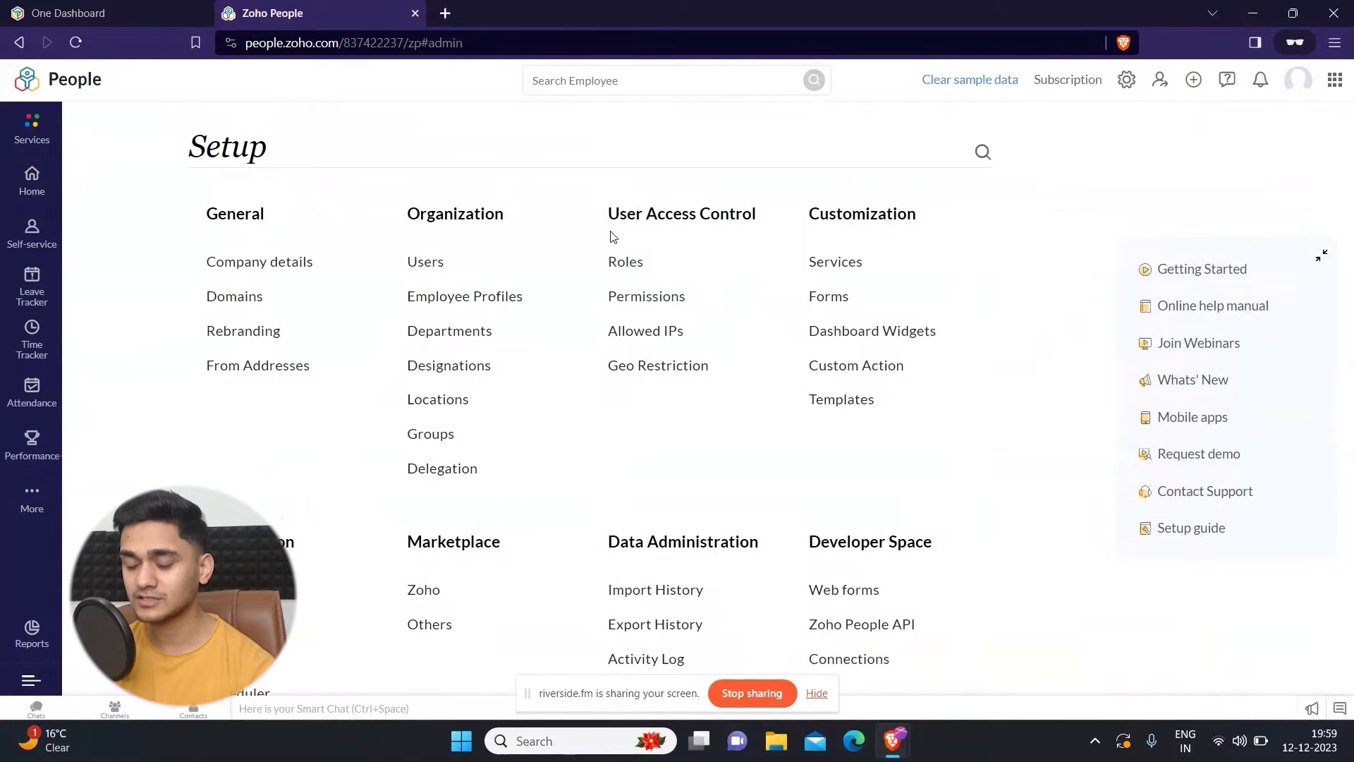
click(615, 262)
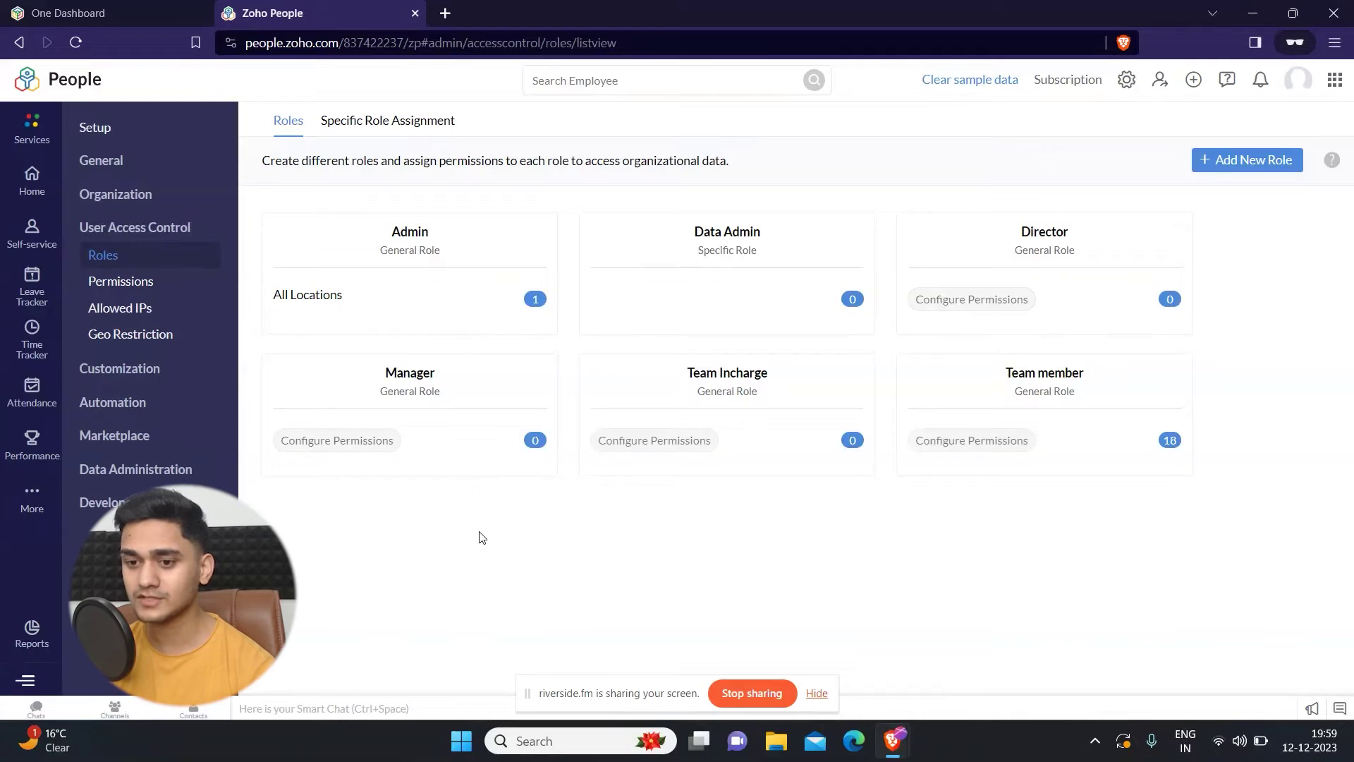
mouse_move(871, 369)
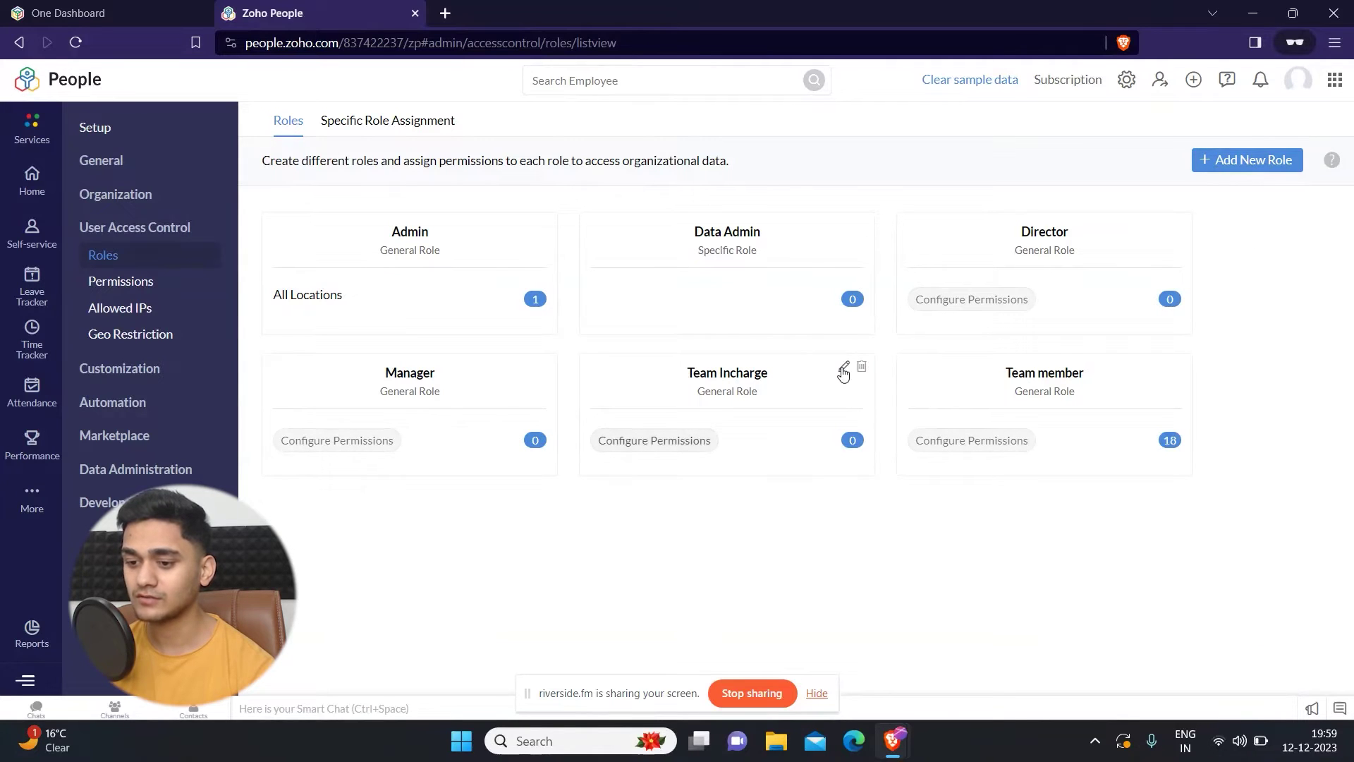
click(844, 373)
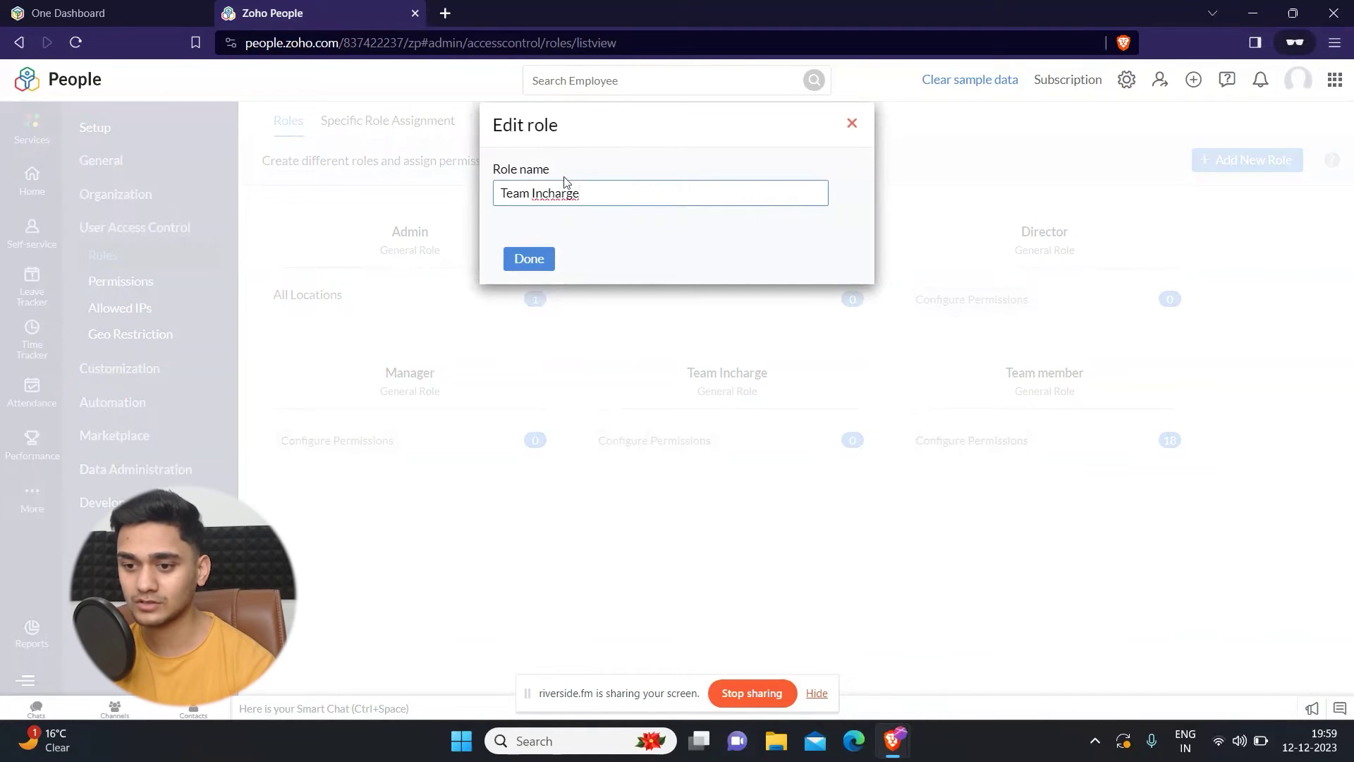
click(582, 193)
key(BackSpace)
key(BackSpace)
key(BackSpace)
key(BackSpace)
key(BackSpace)
key(BackSpace)
key(BackSpace)
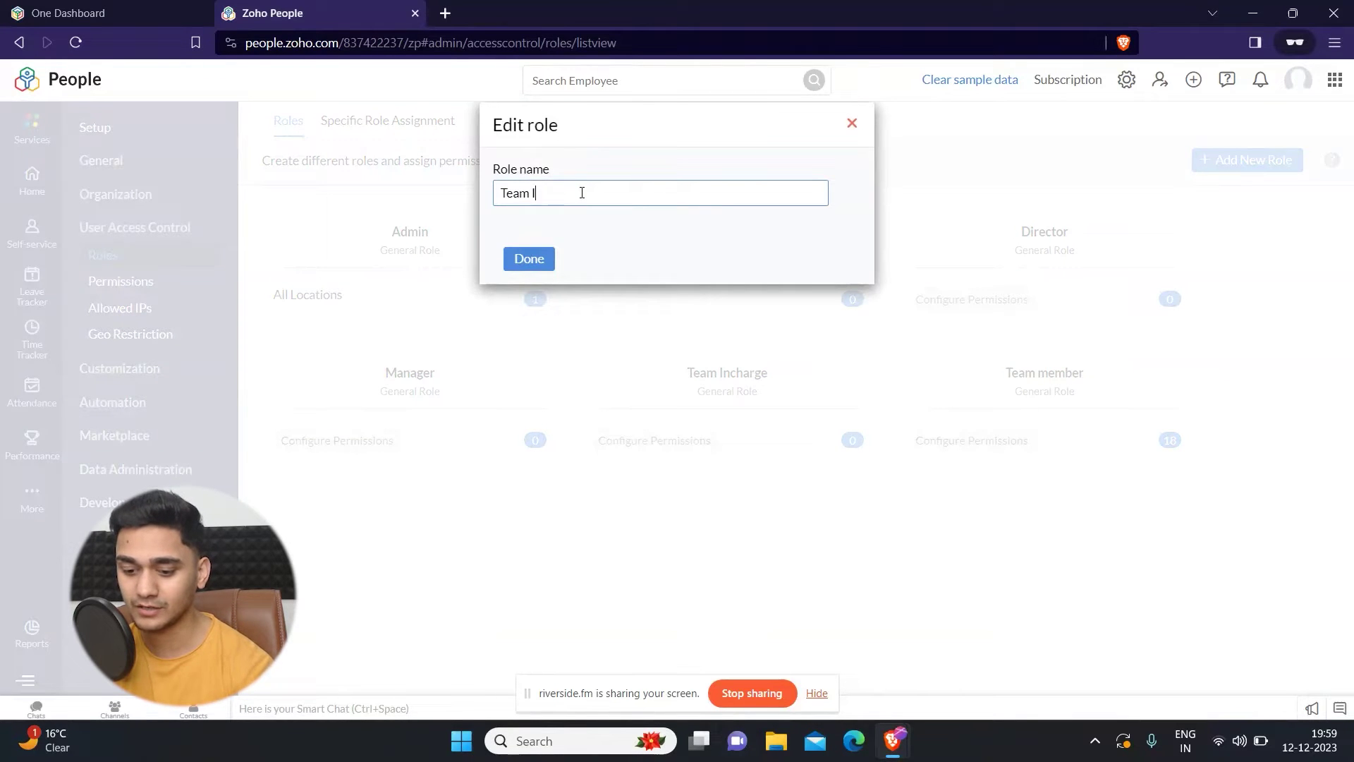
key(BackSpace)
text(Lead)
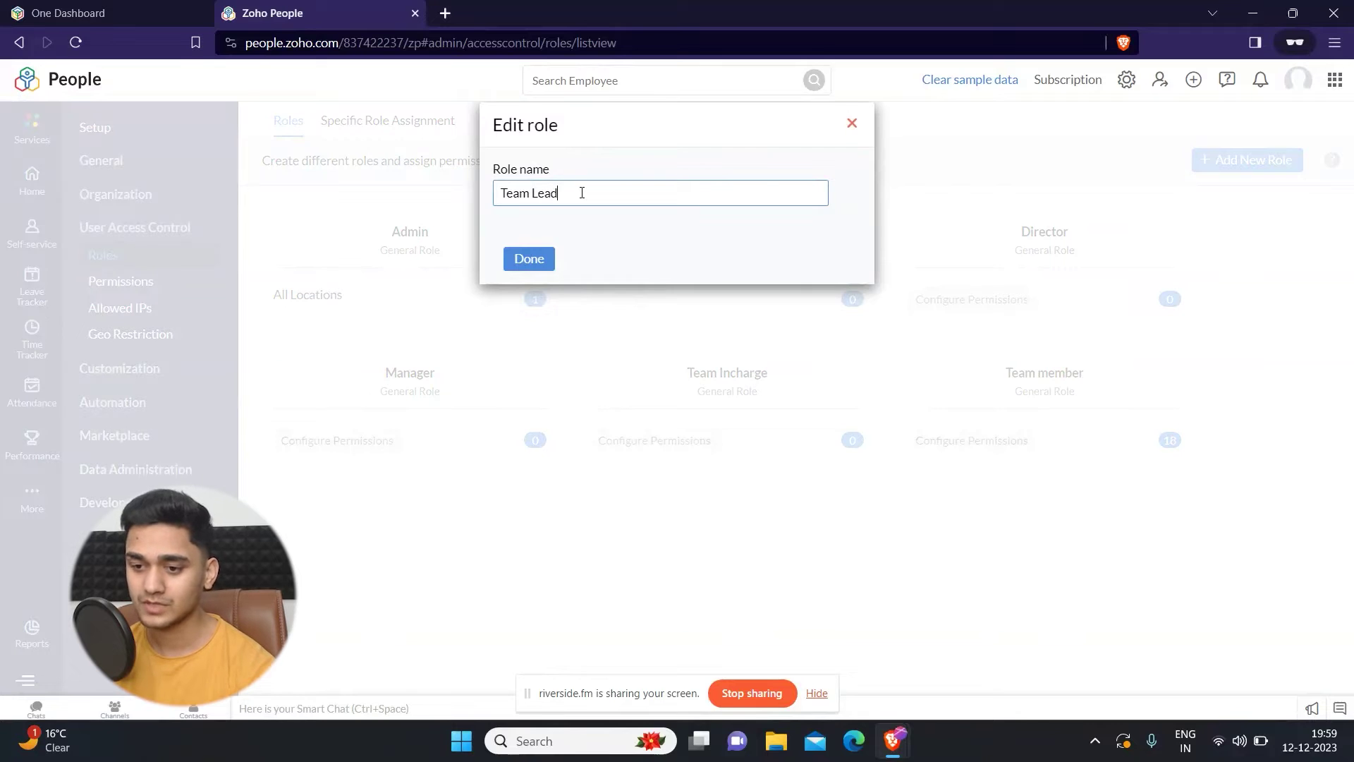
click(544, 258)
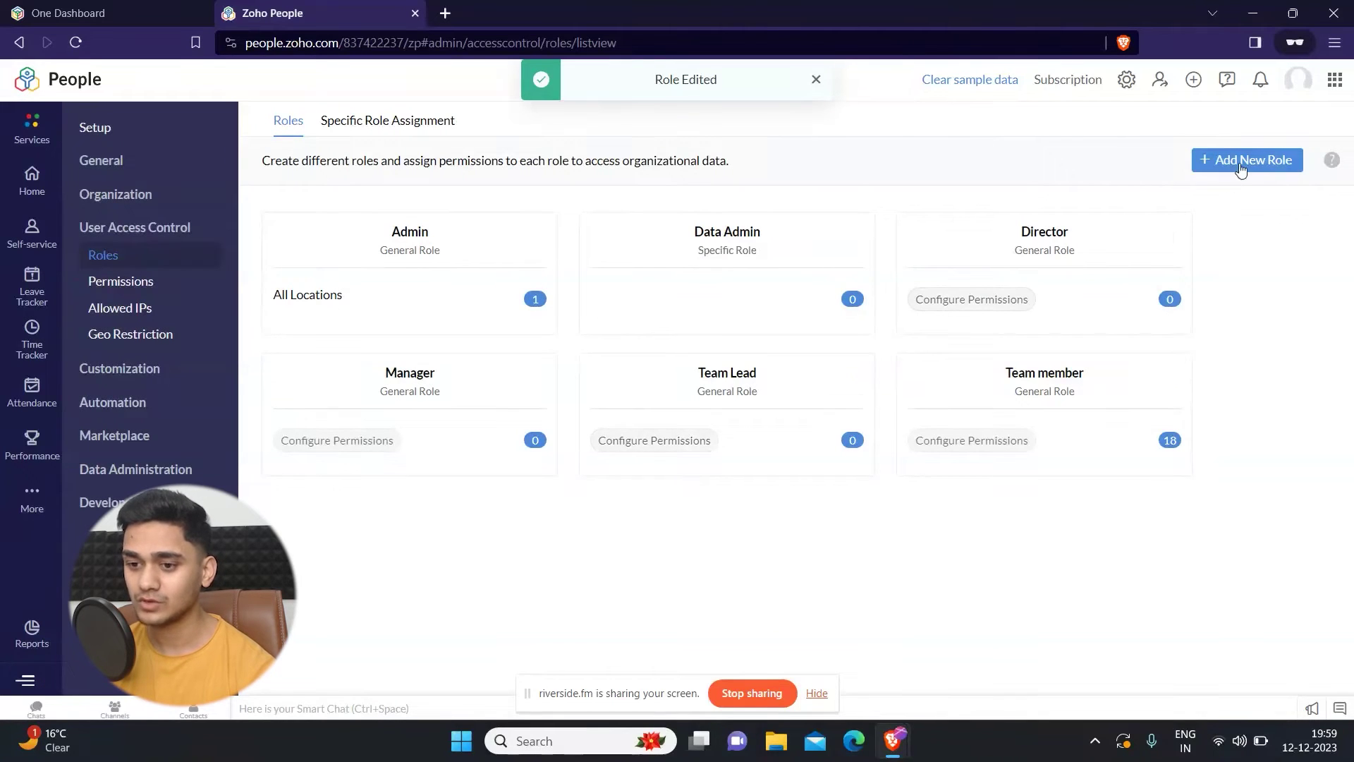
Step: Create a new role named Team Manager, cloned from the Team Lead role
click(1242, 162)
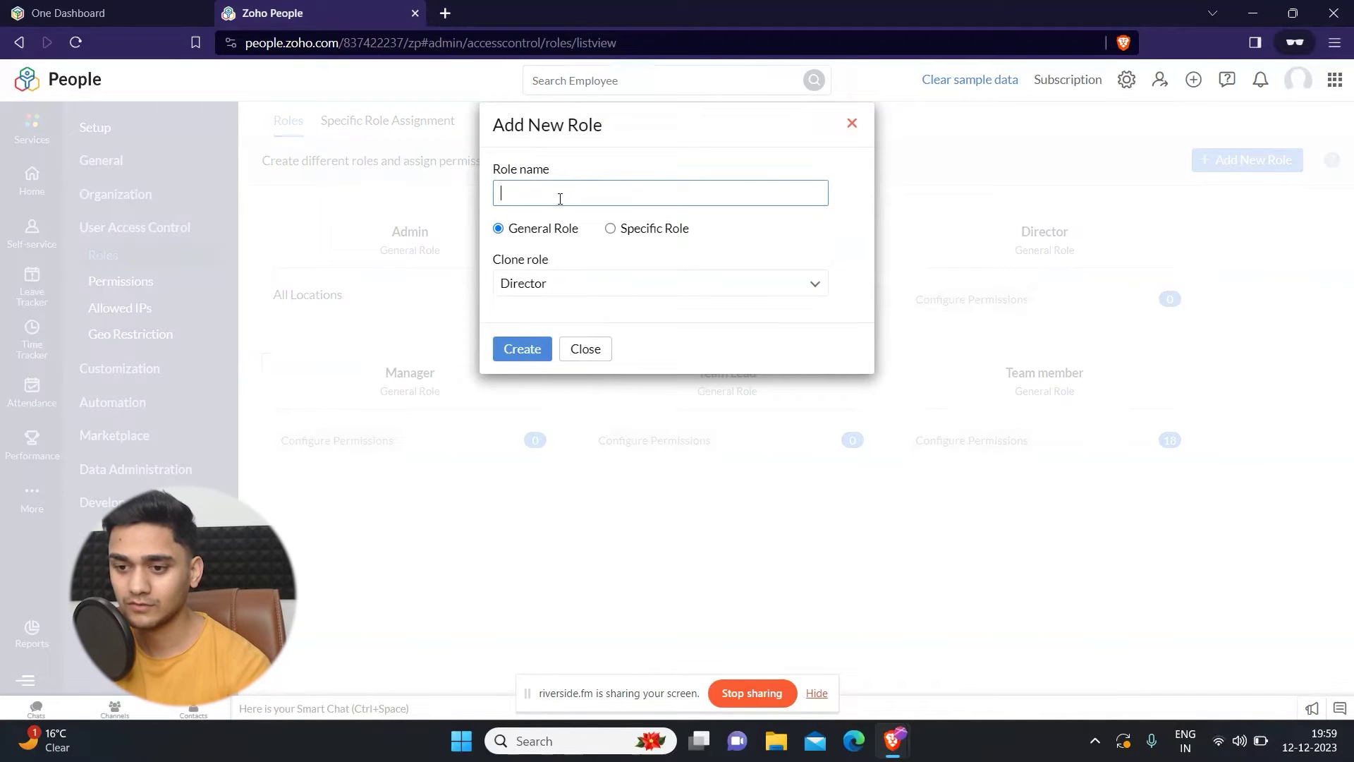
text(Team Ma)
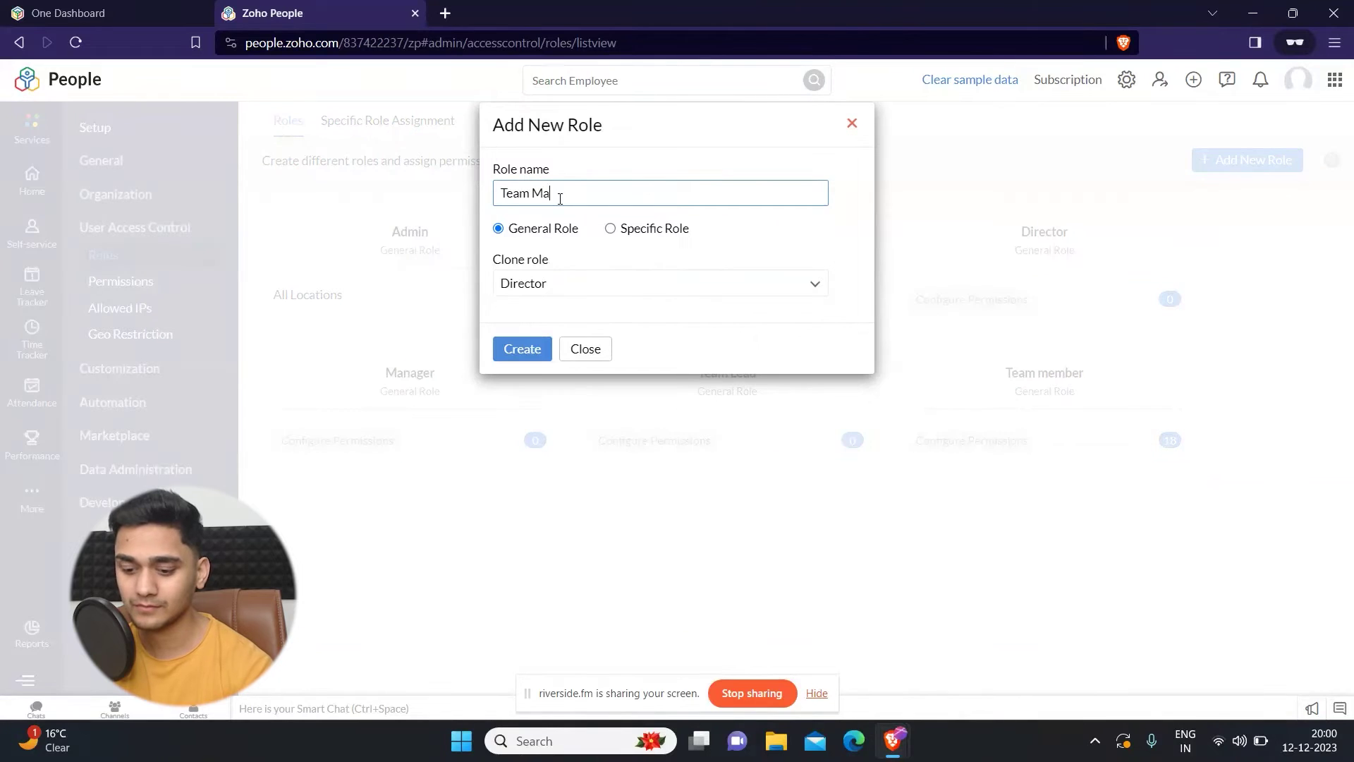
text(nager)
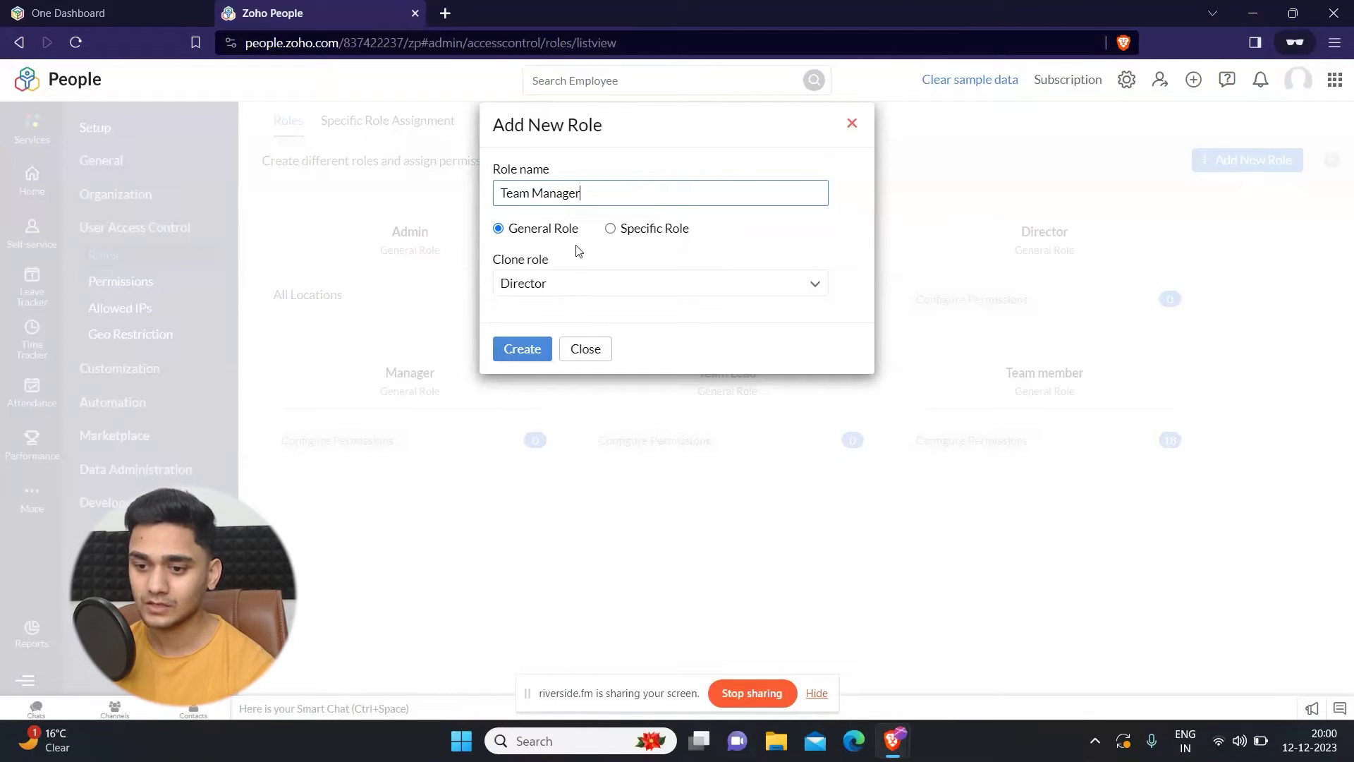
click(616, 285)
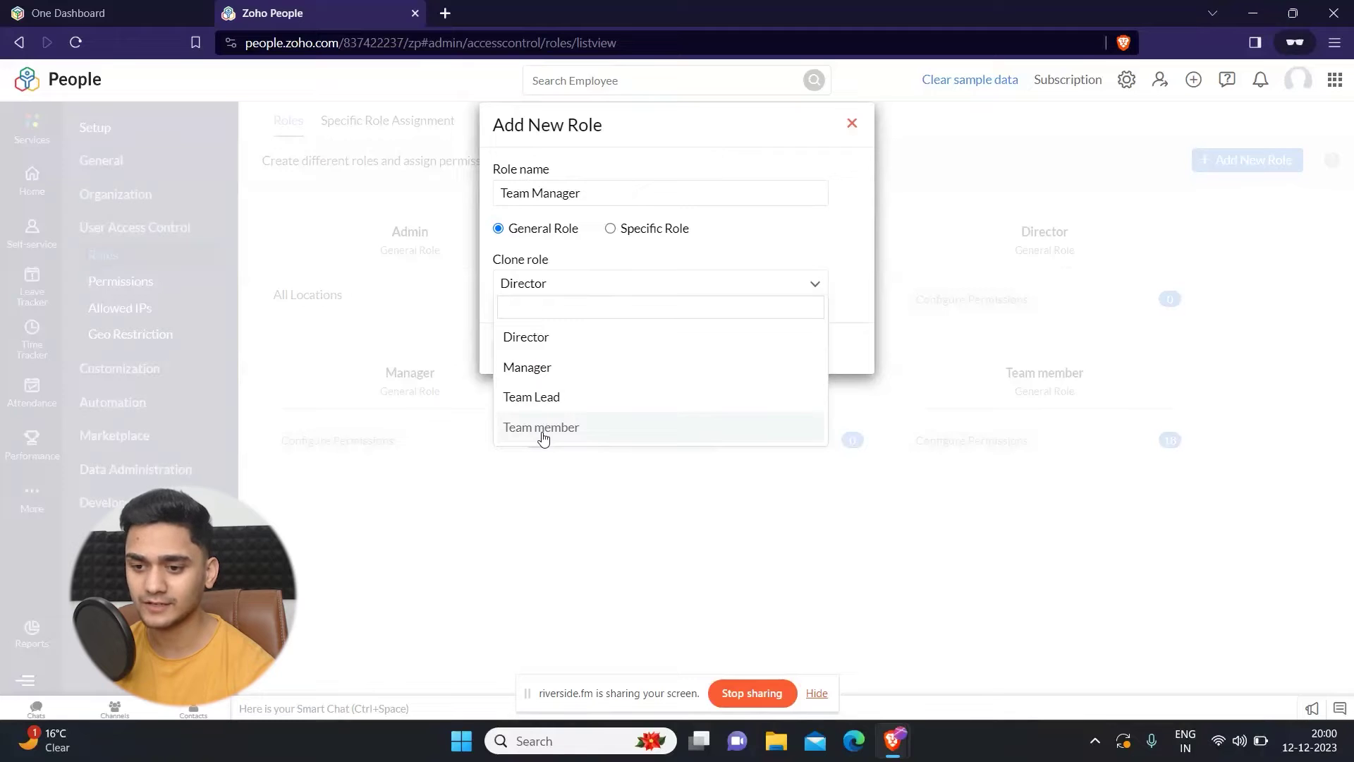
click(536, 396)
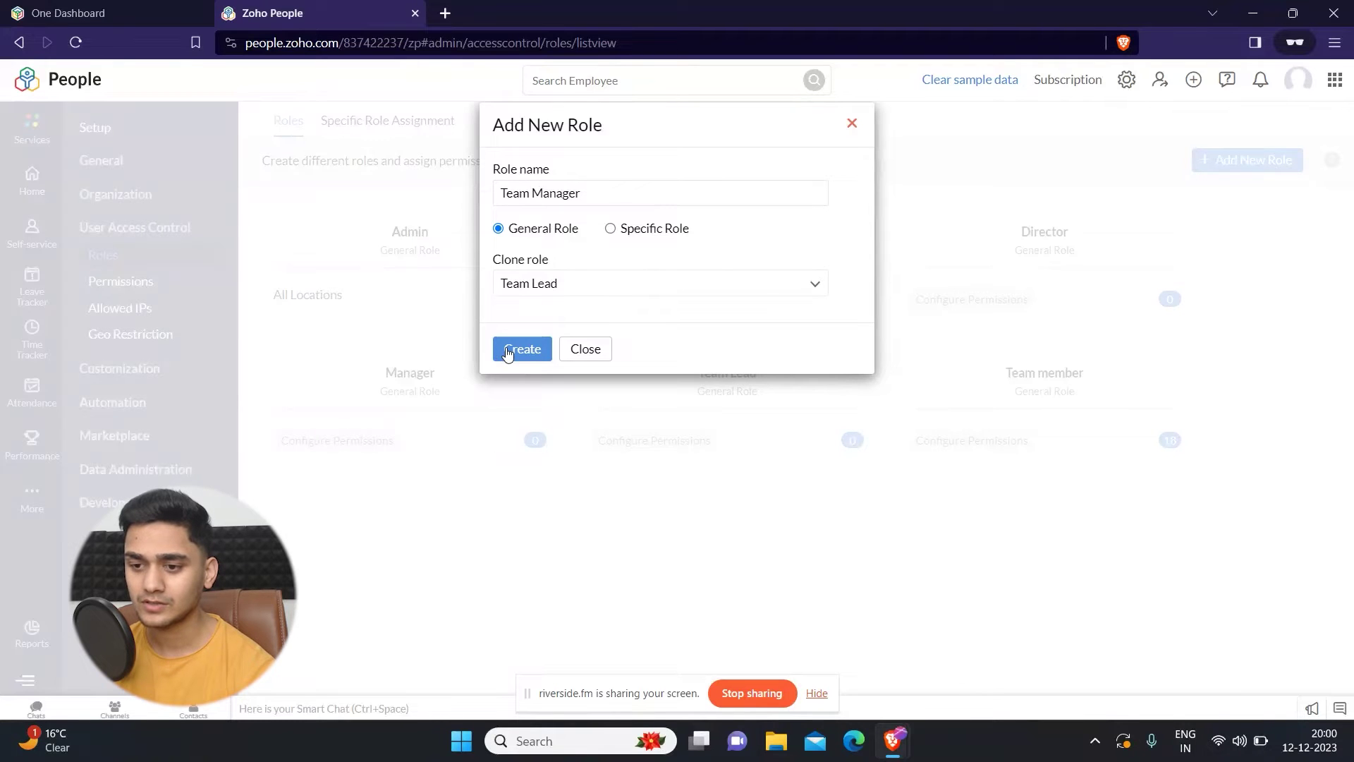
click(507, 349)
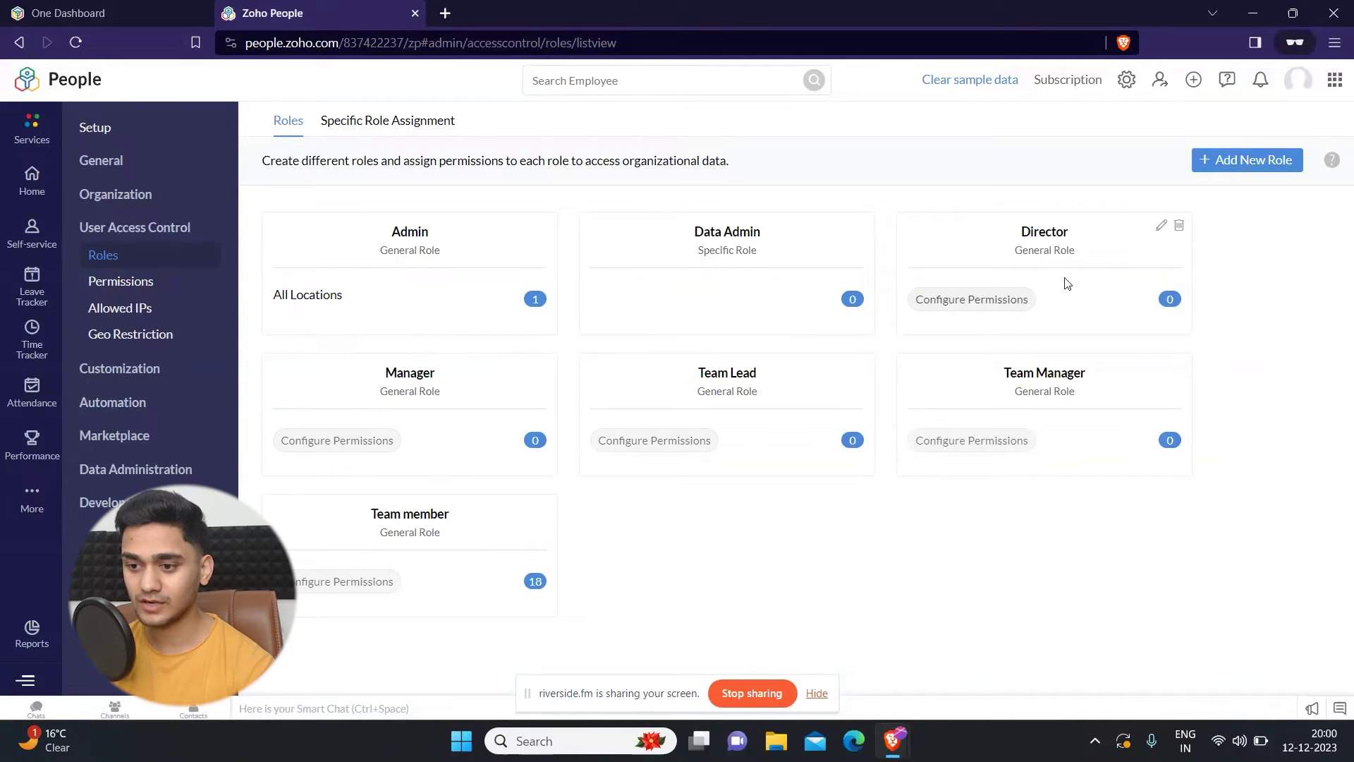
click(959, 306)
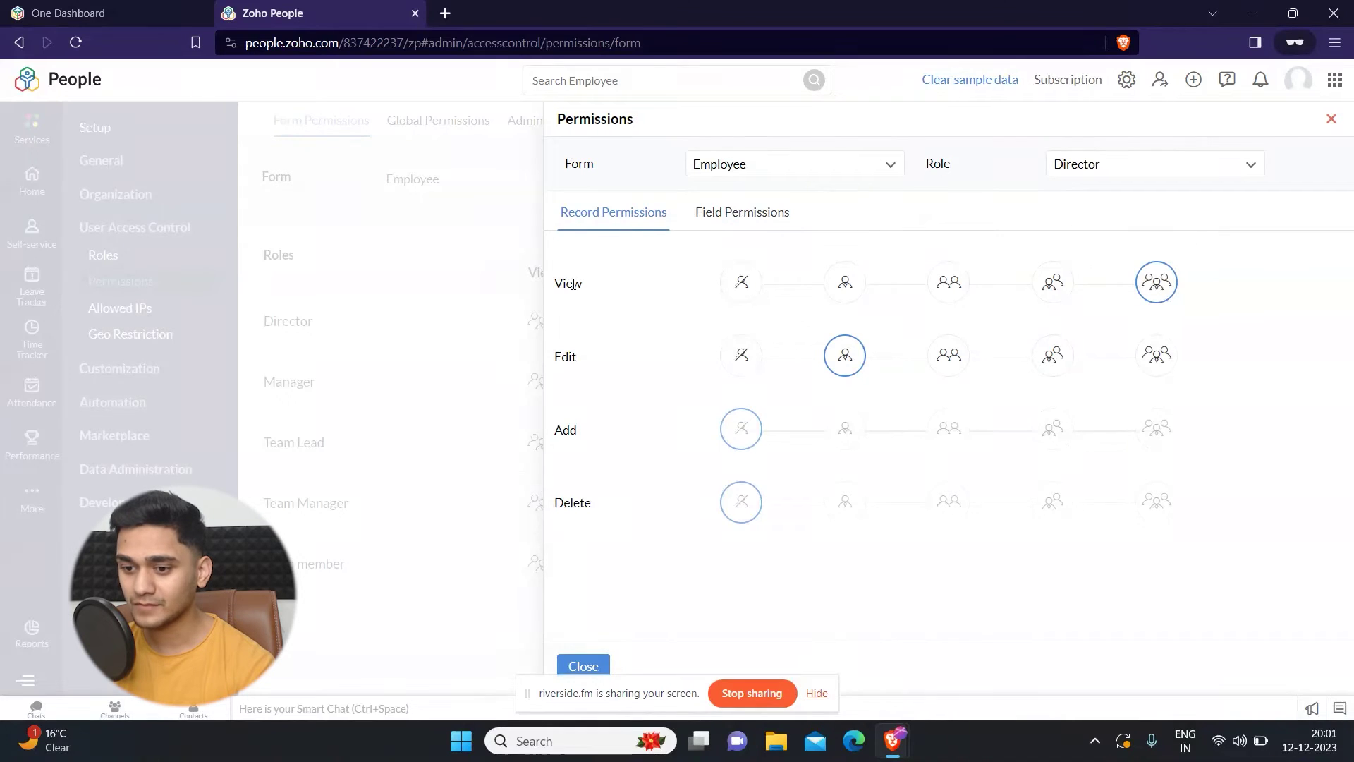
Step: Give the Director role View and Edit access to All Data on Employee records
click(1163, 288)
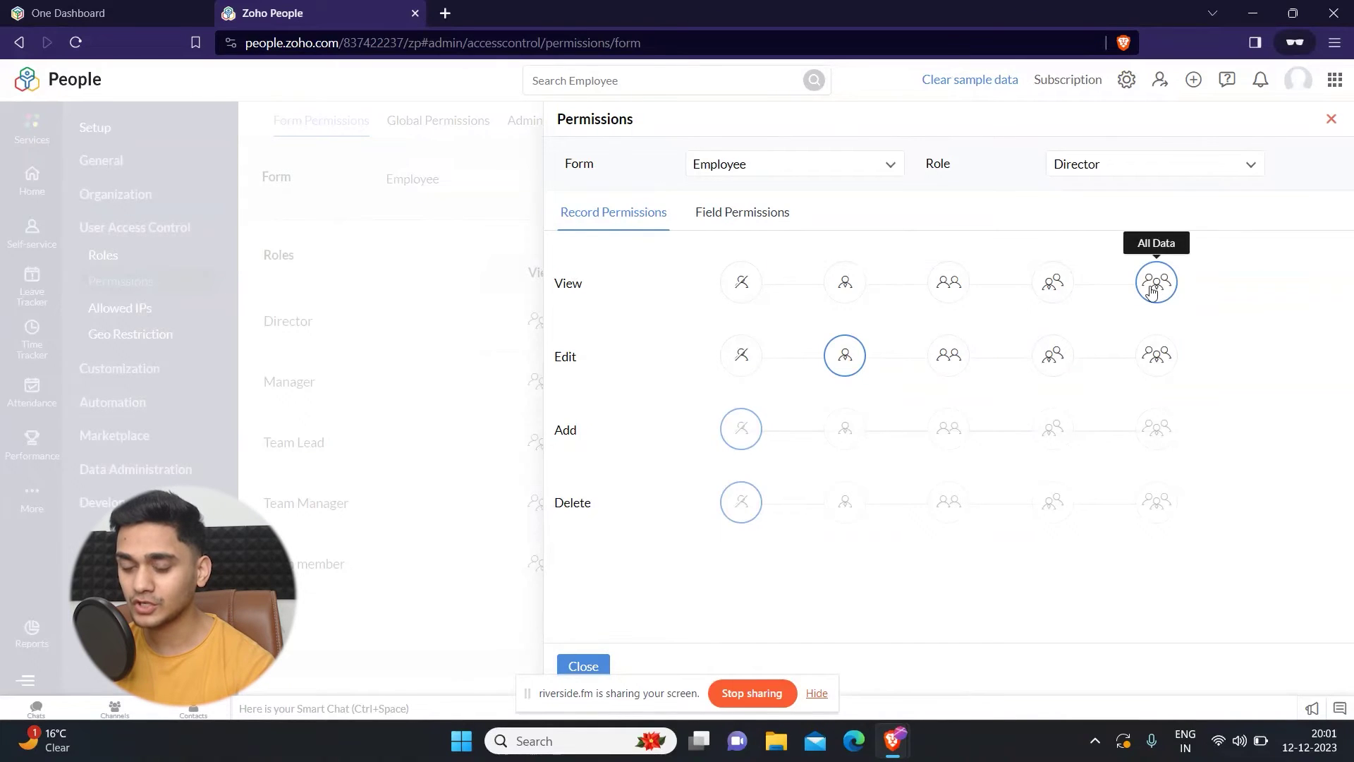
click(950, 364)
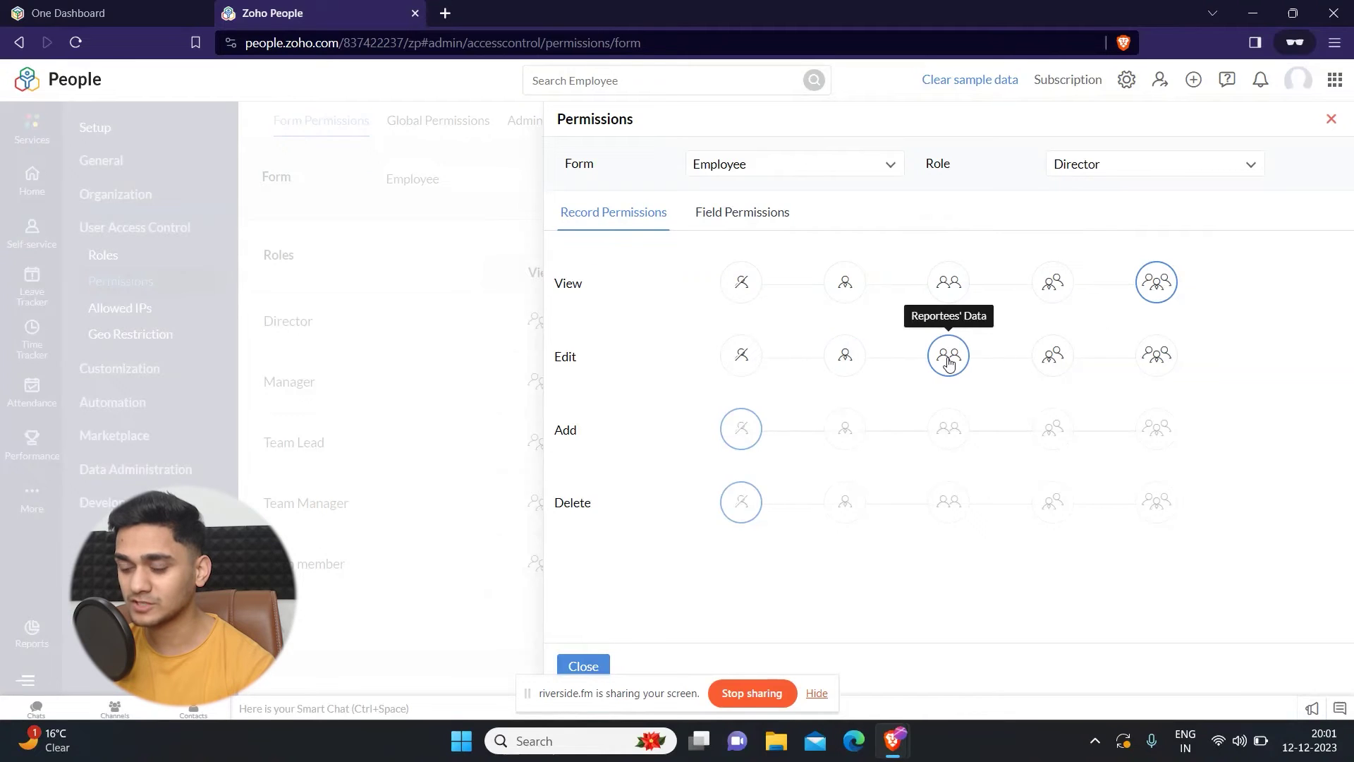
click(1158, 357)
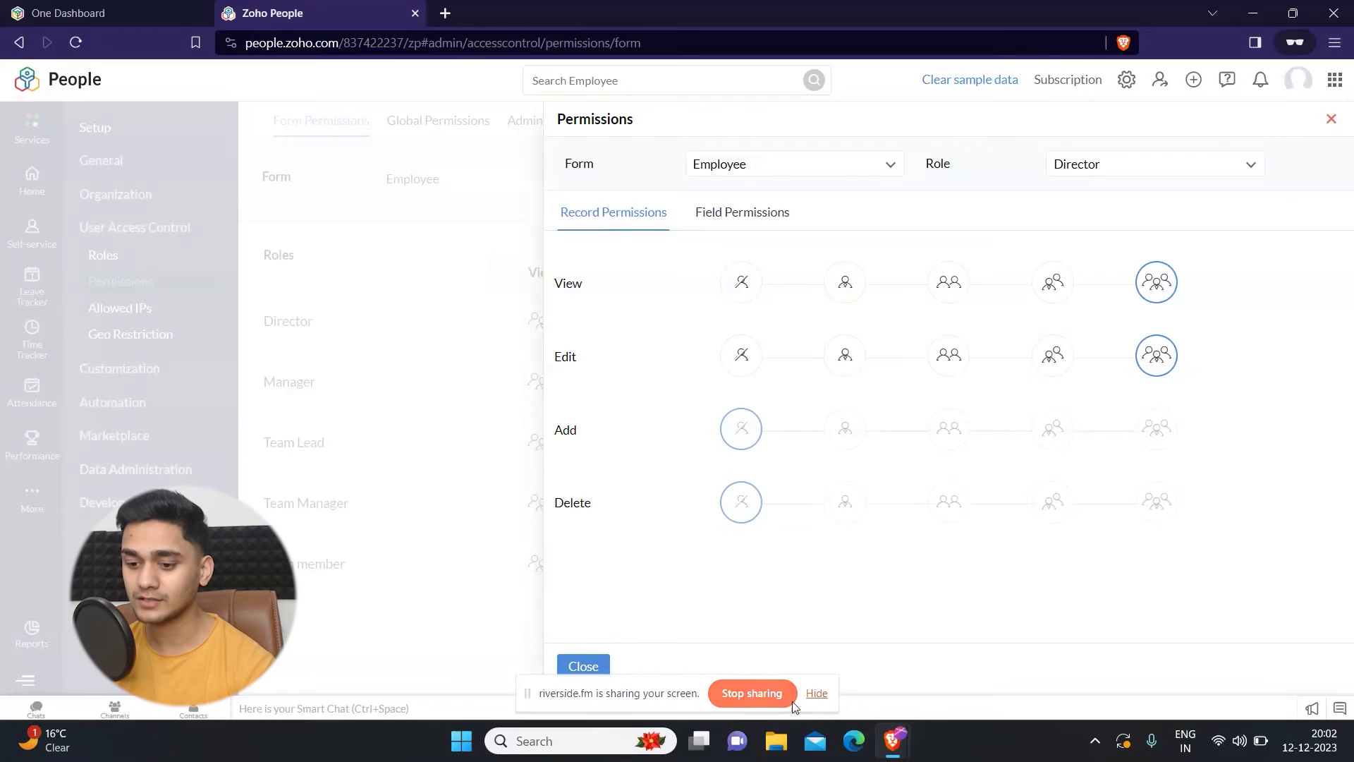
Step: Set the Manager role's Employee View permission to Reportees+My Data
click(575, 665)
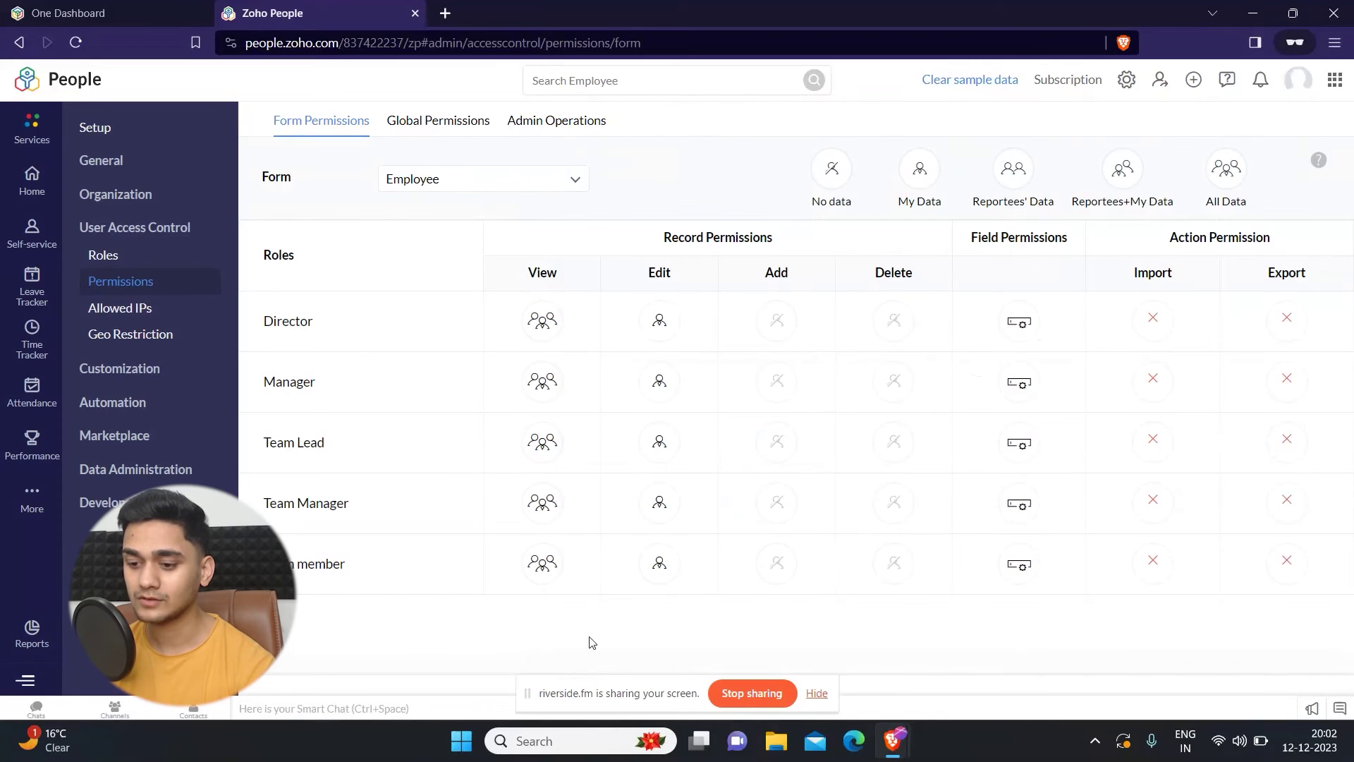
click(816, 694)
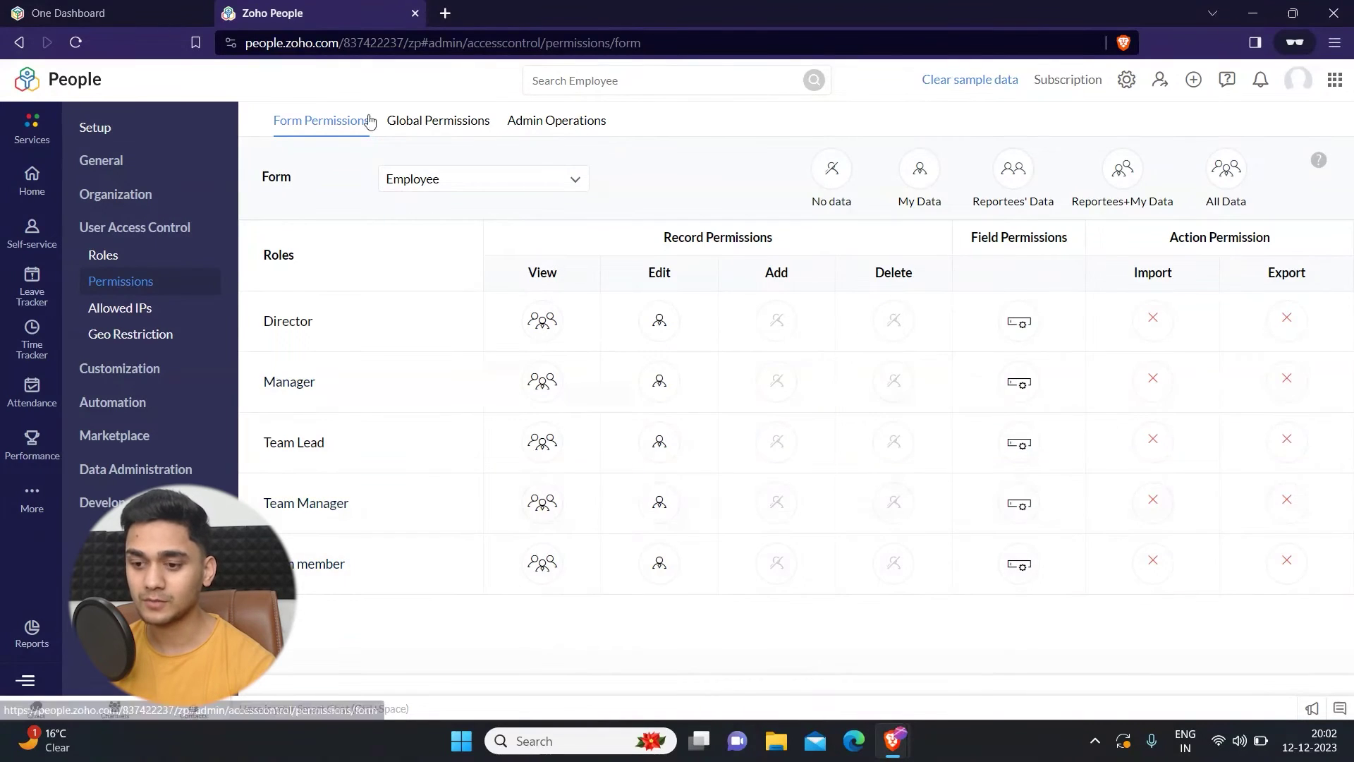
click(288, 385)
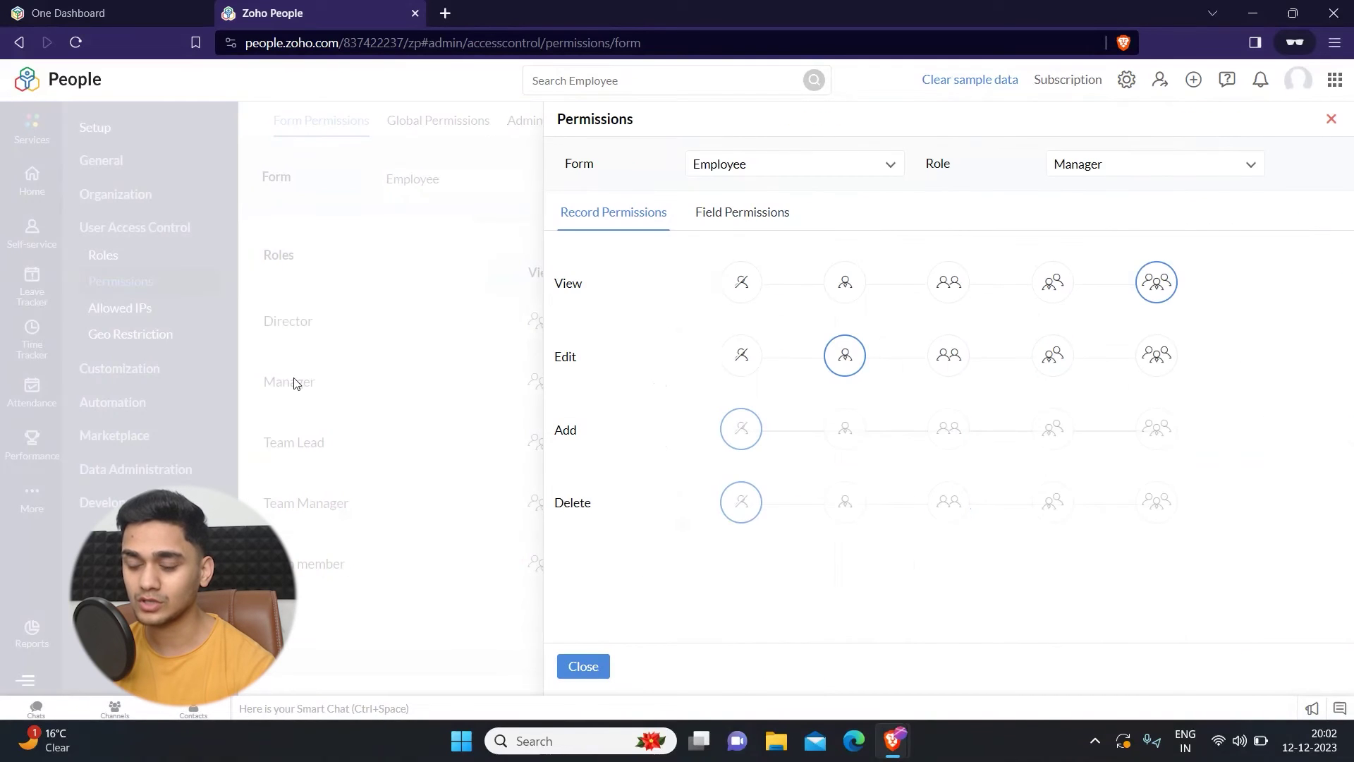
click(1066, 285)
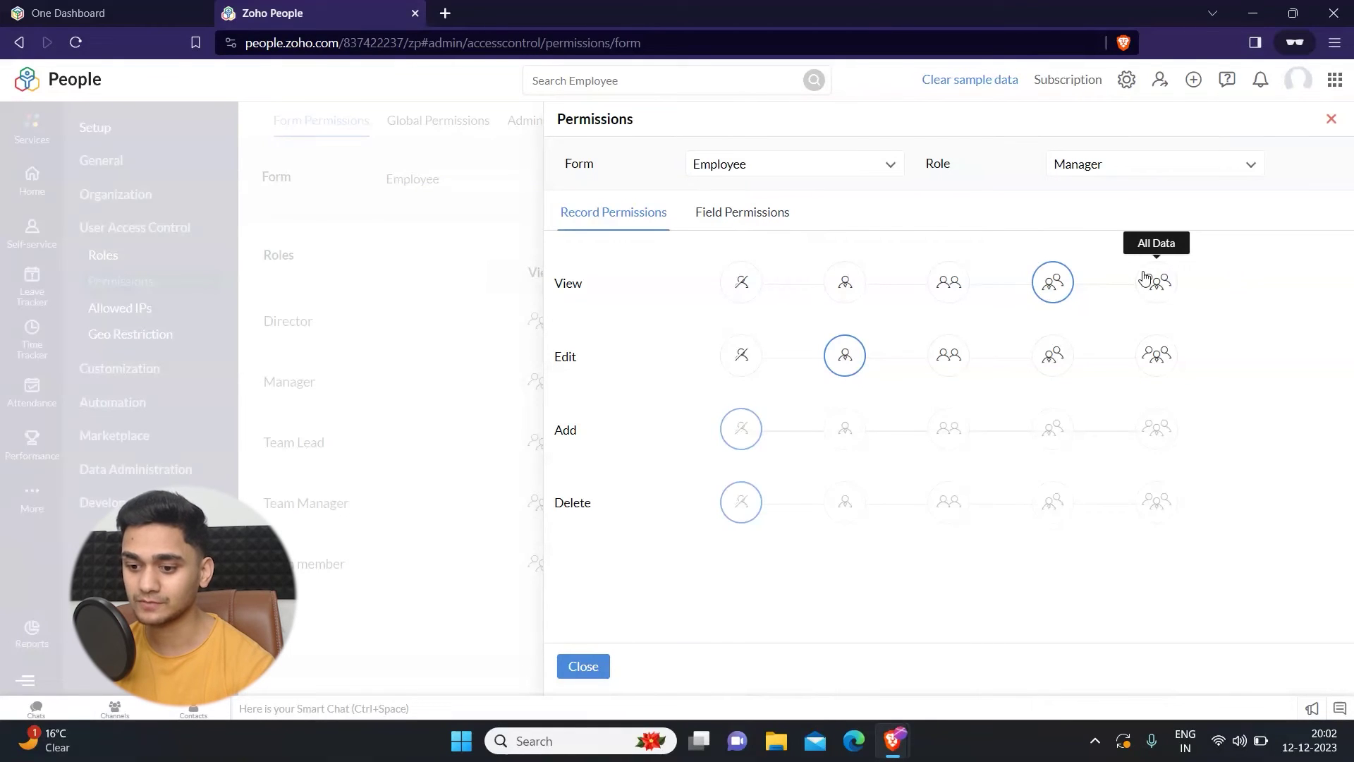
click(583, 668)
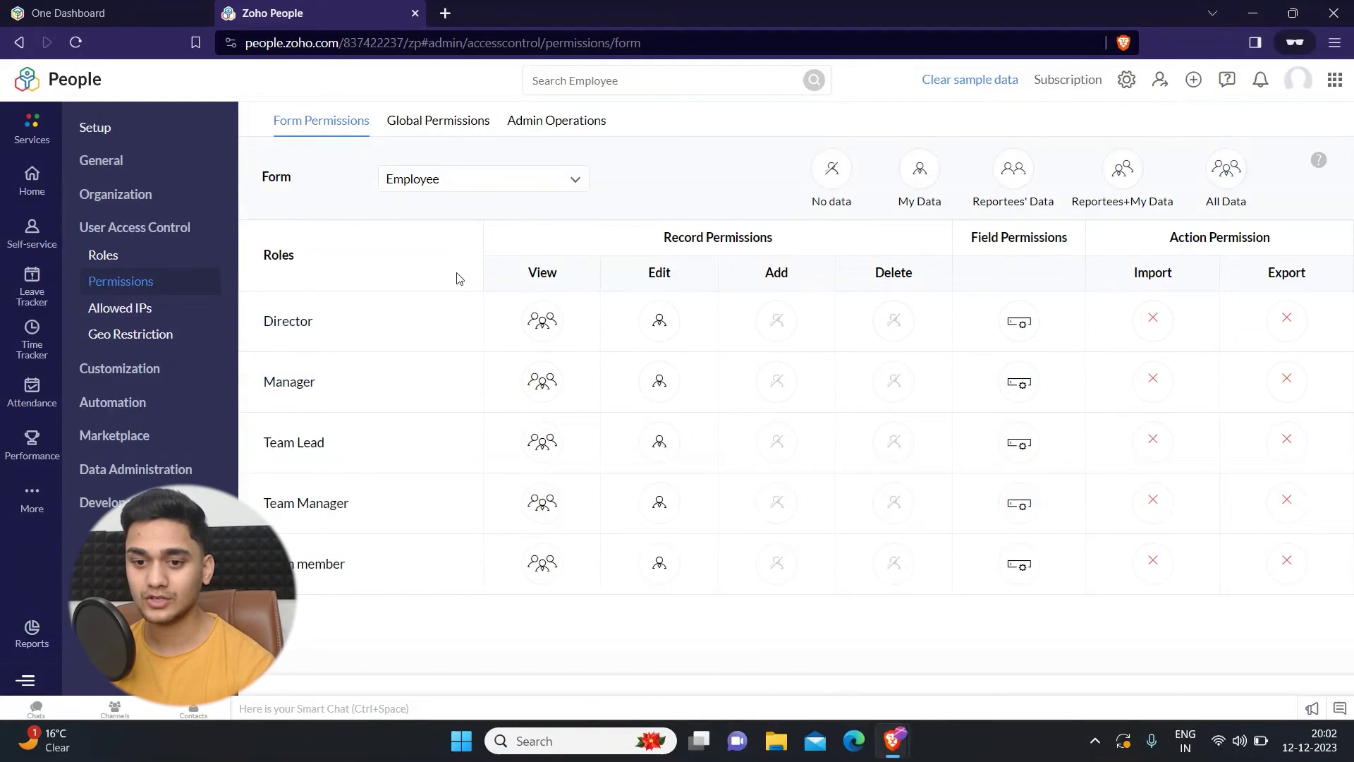
click(97, 196)
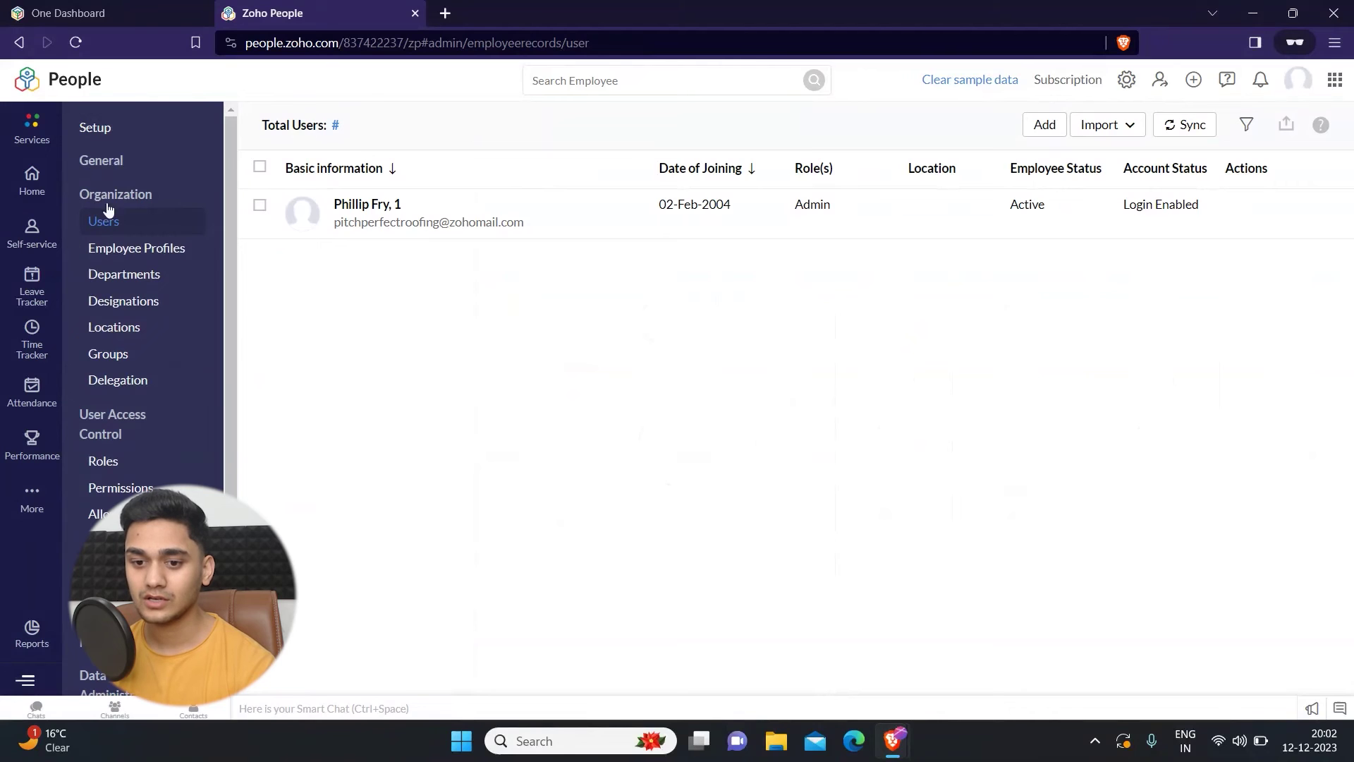
Step: Go to the Employee Profiles list under Organization Users
click(116, 251)
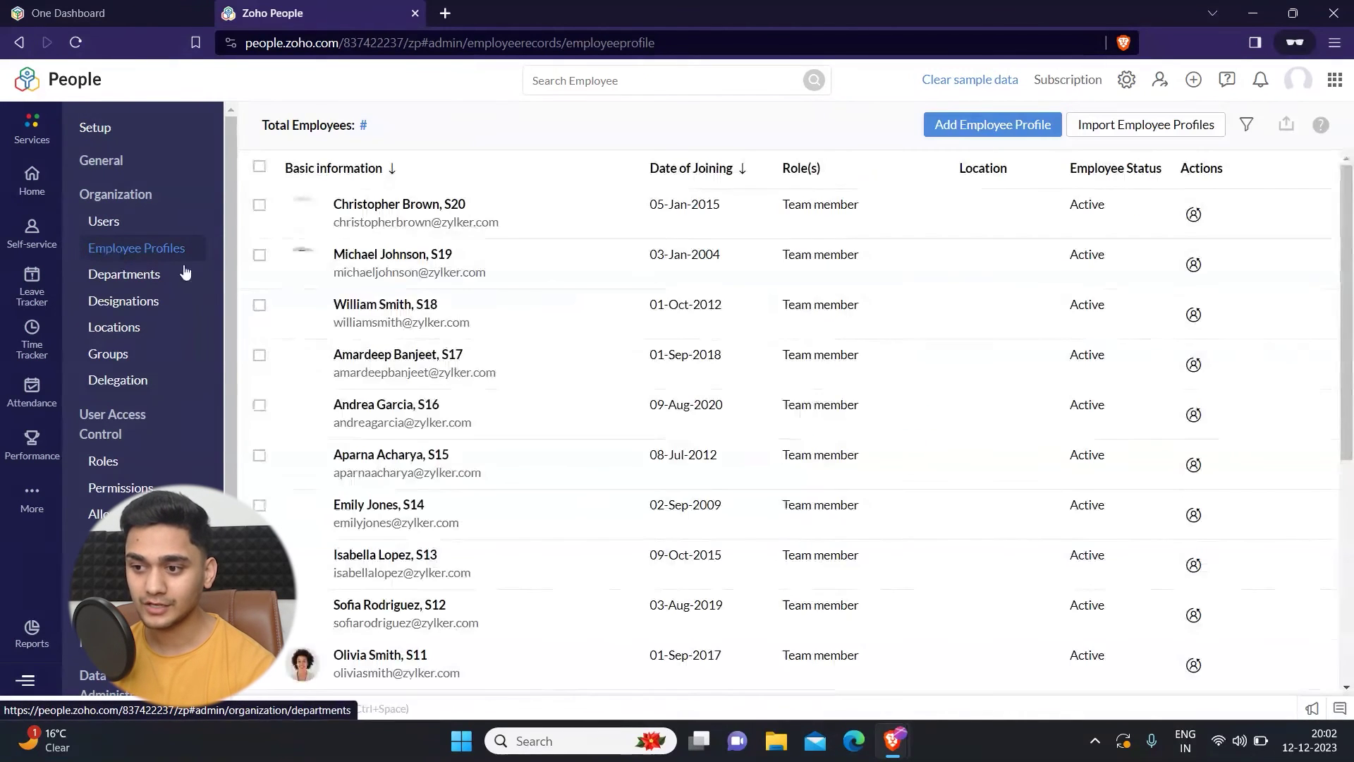
click(259, 308)
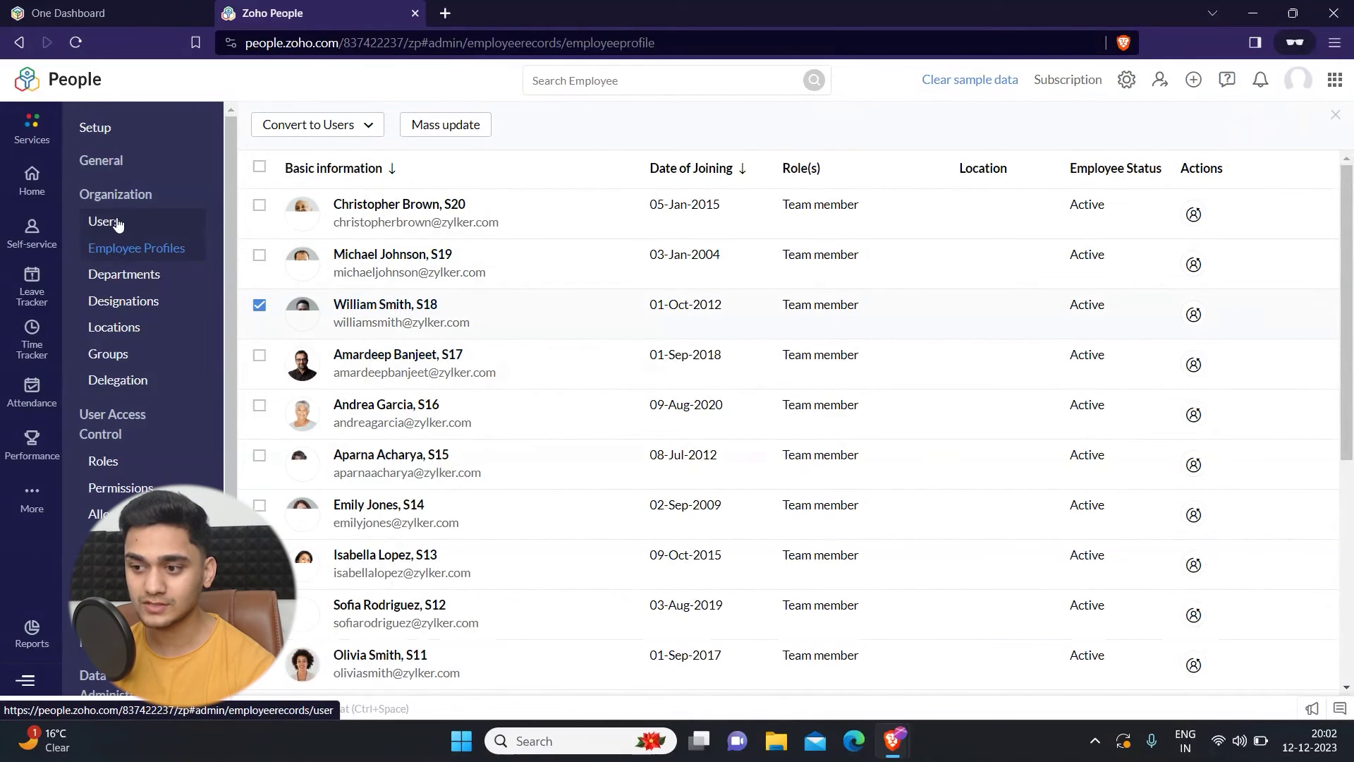
click(137, 230)
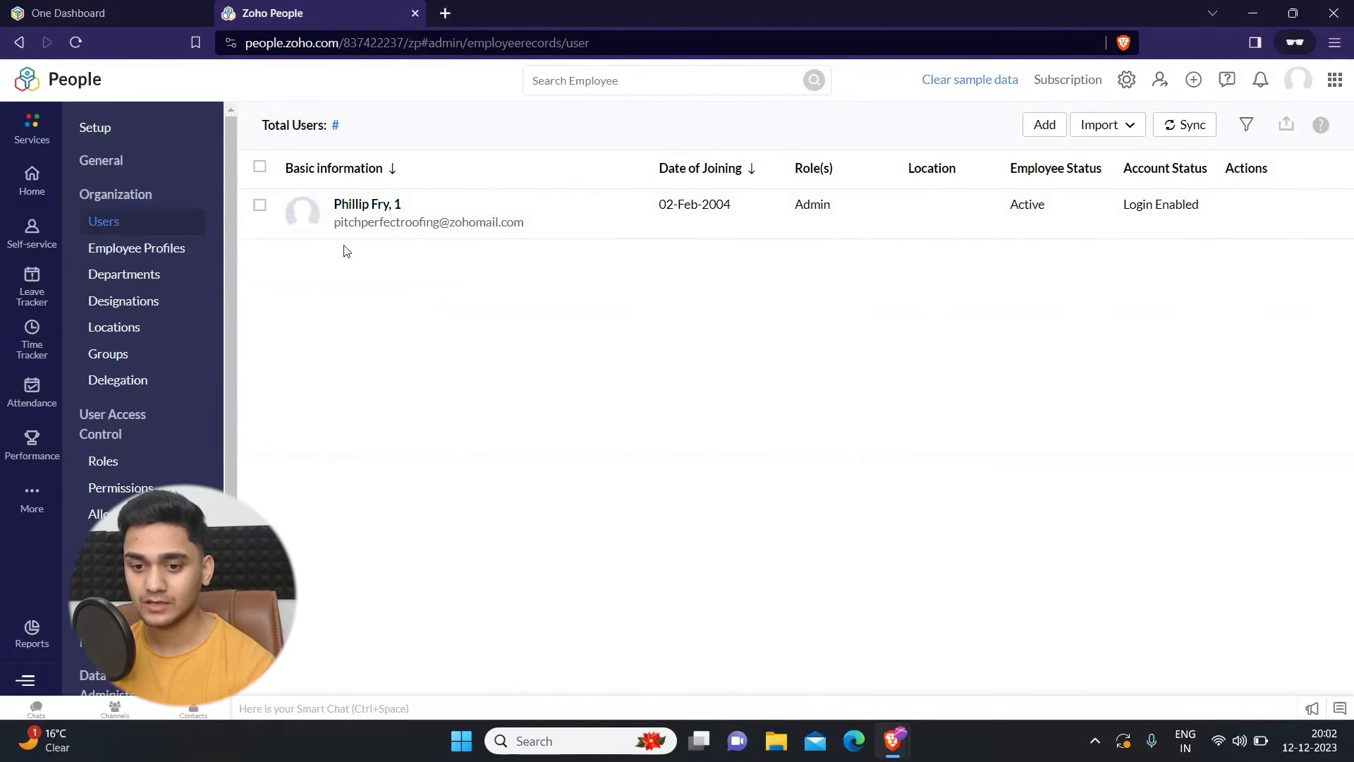
click(169, 248)
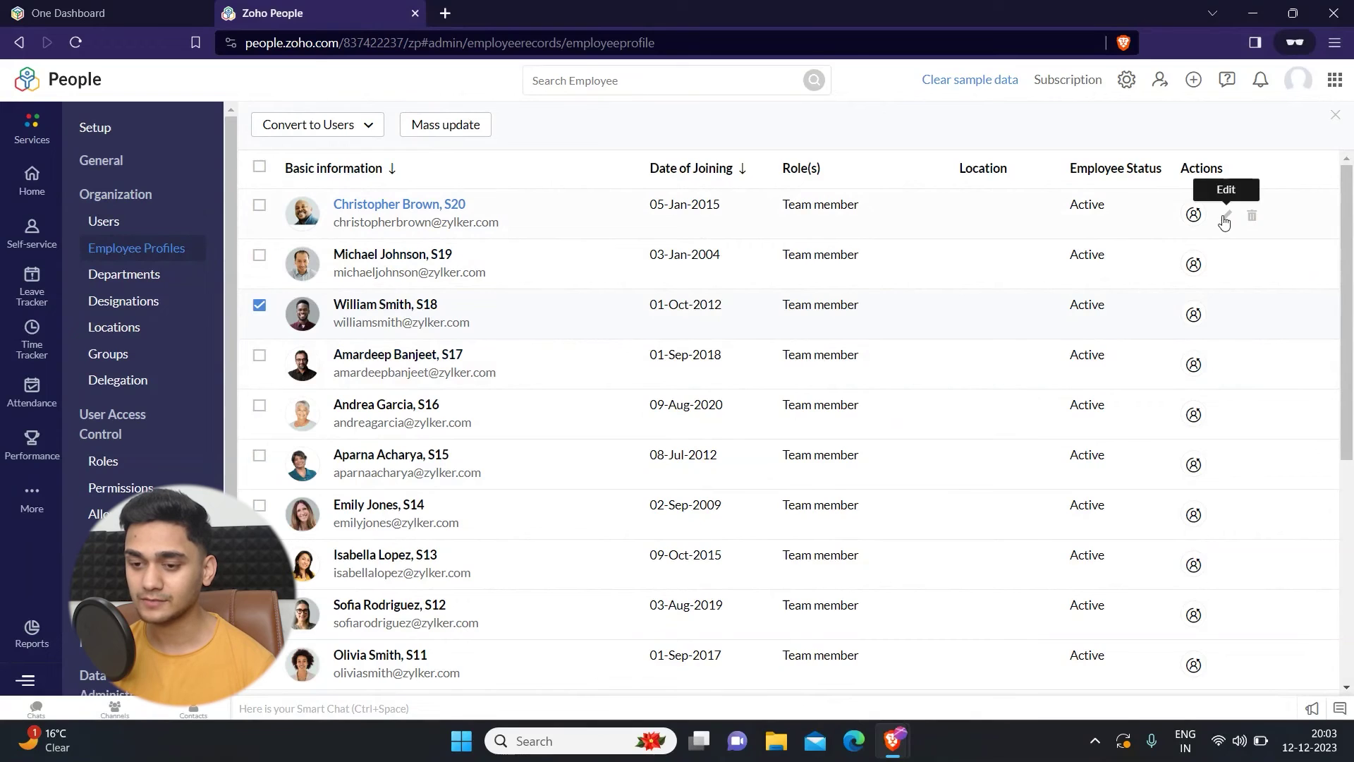
Step: Set the first employee's Zoho Role to Team Manager and submit the record
click(1227, 220)
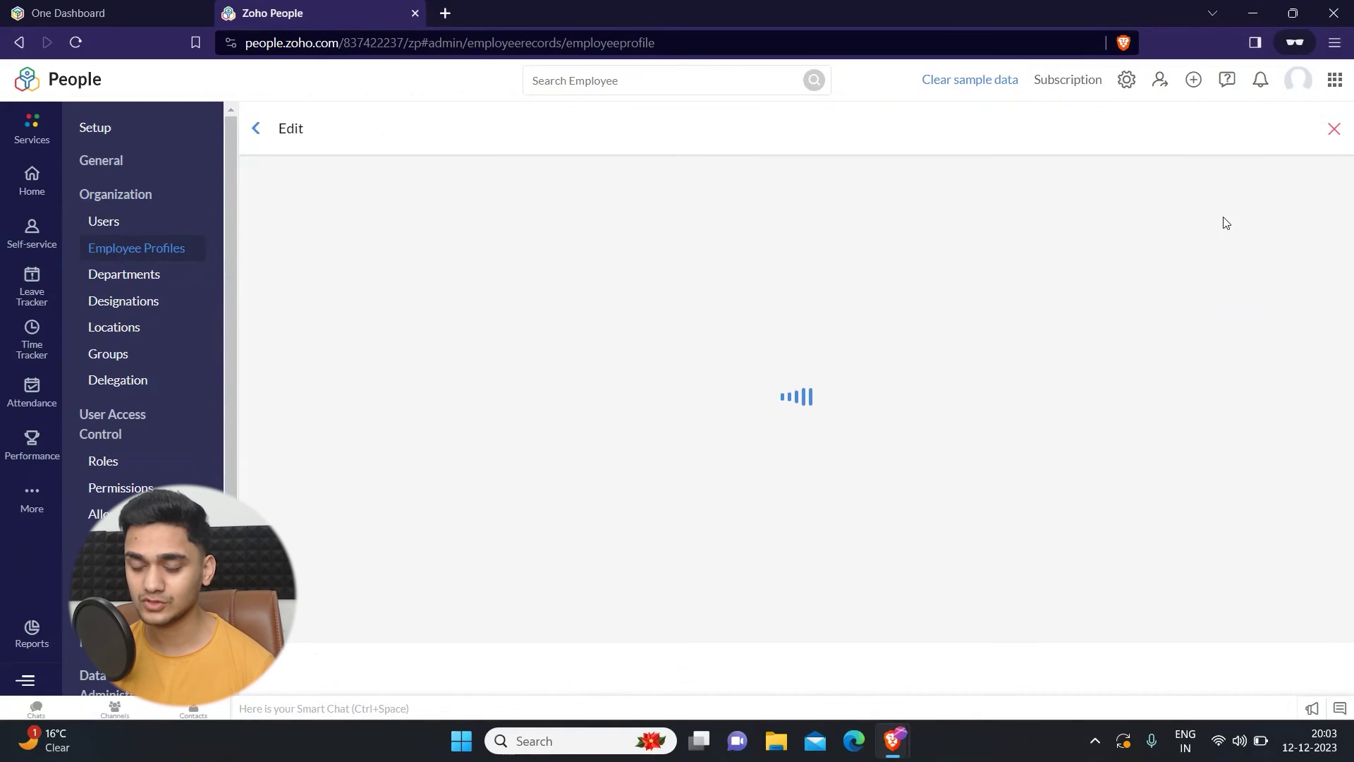
click(1054, 485)
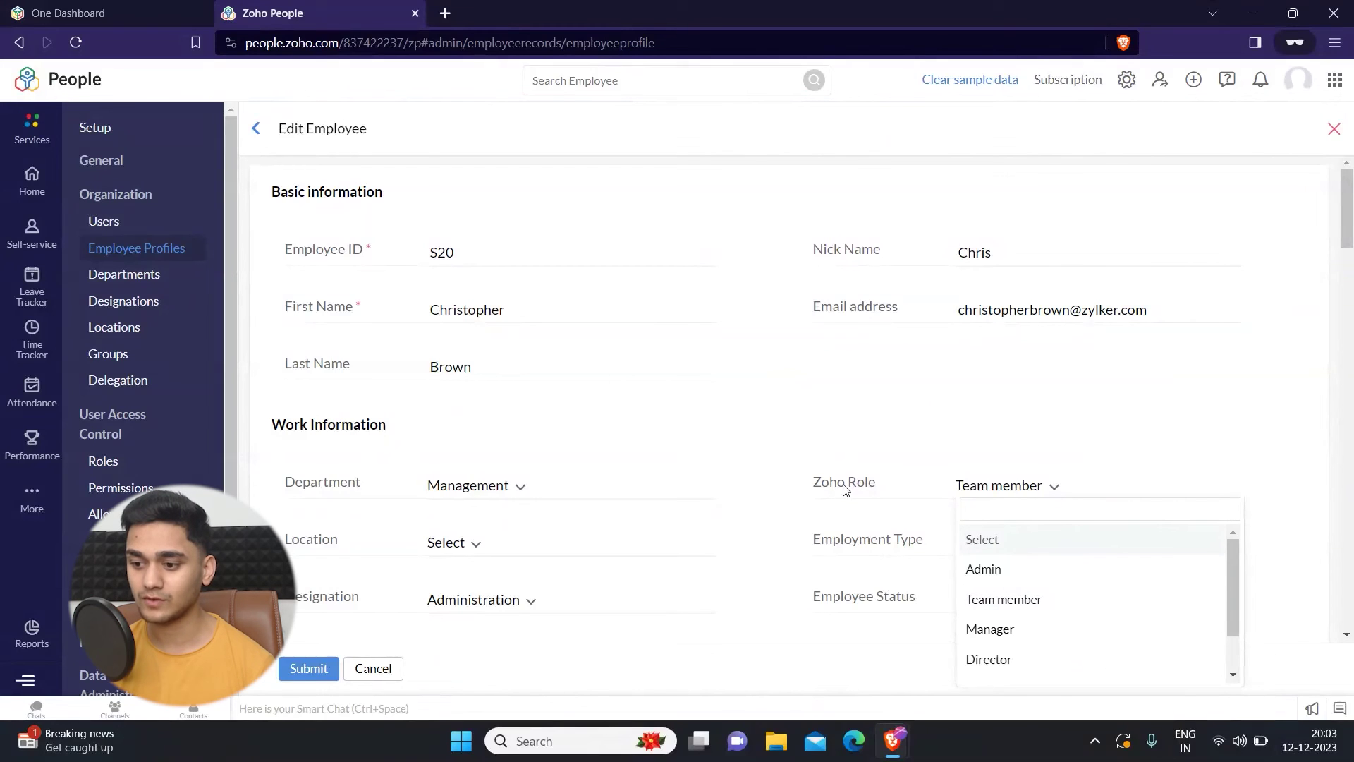
scroll(1009, 574, down, 2)
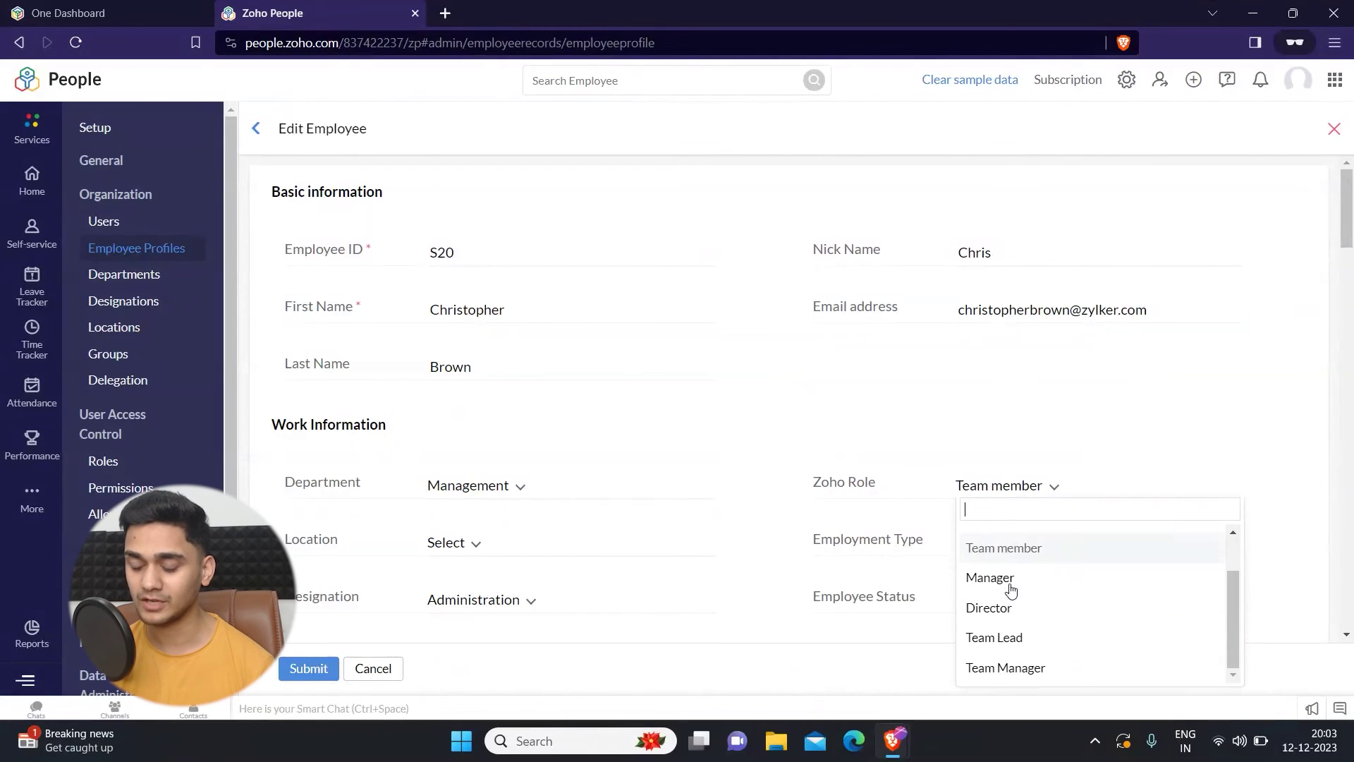
click(1030, 670)
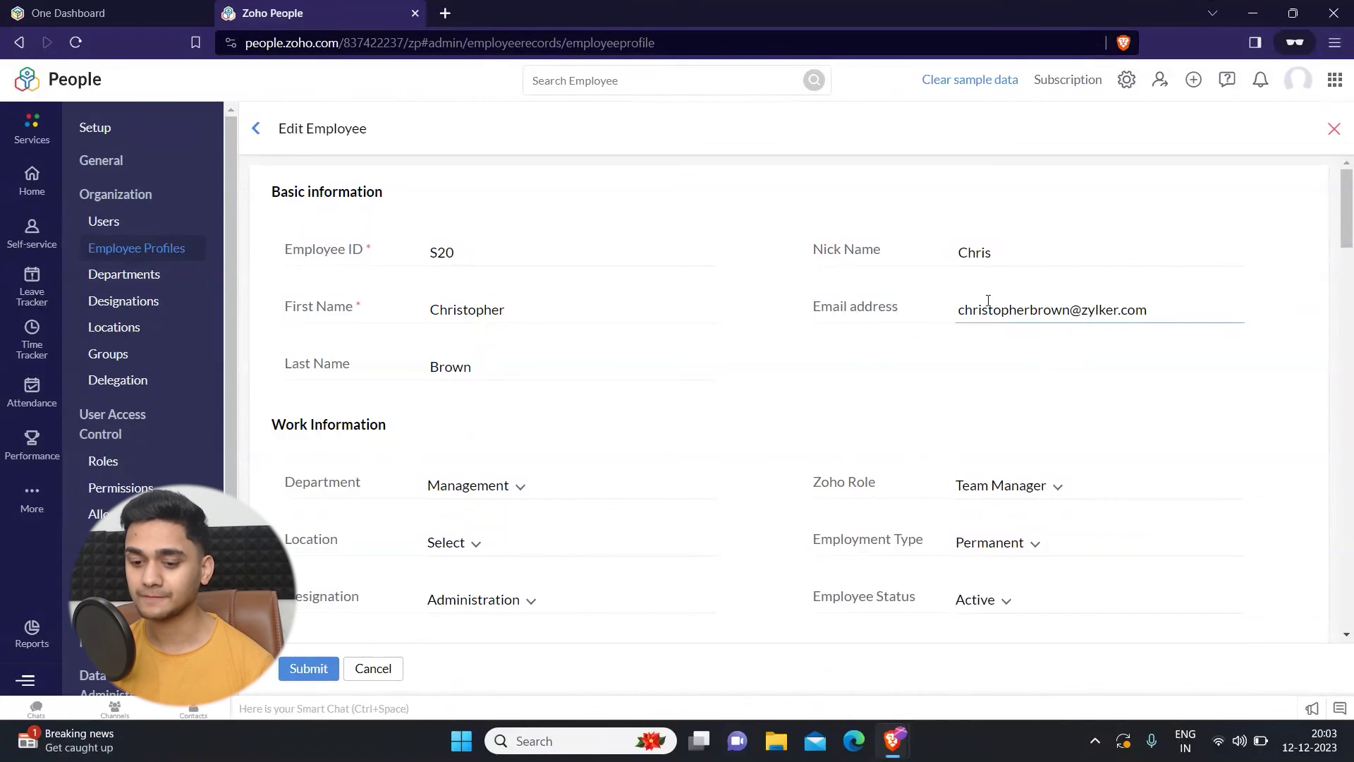
click(308, 669)
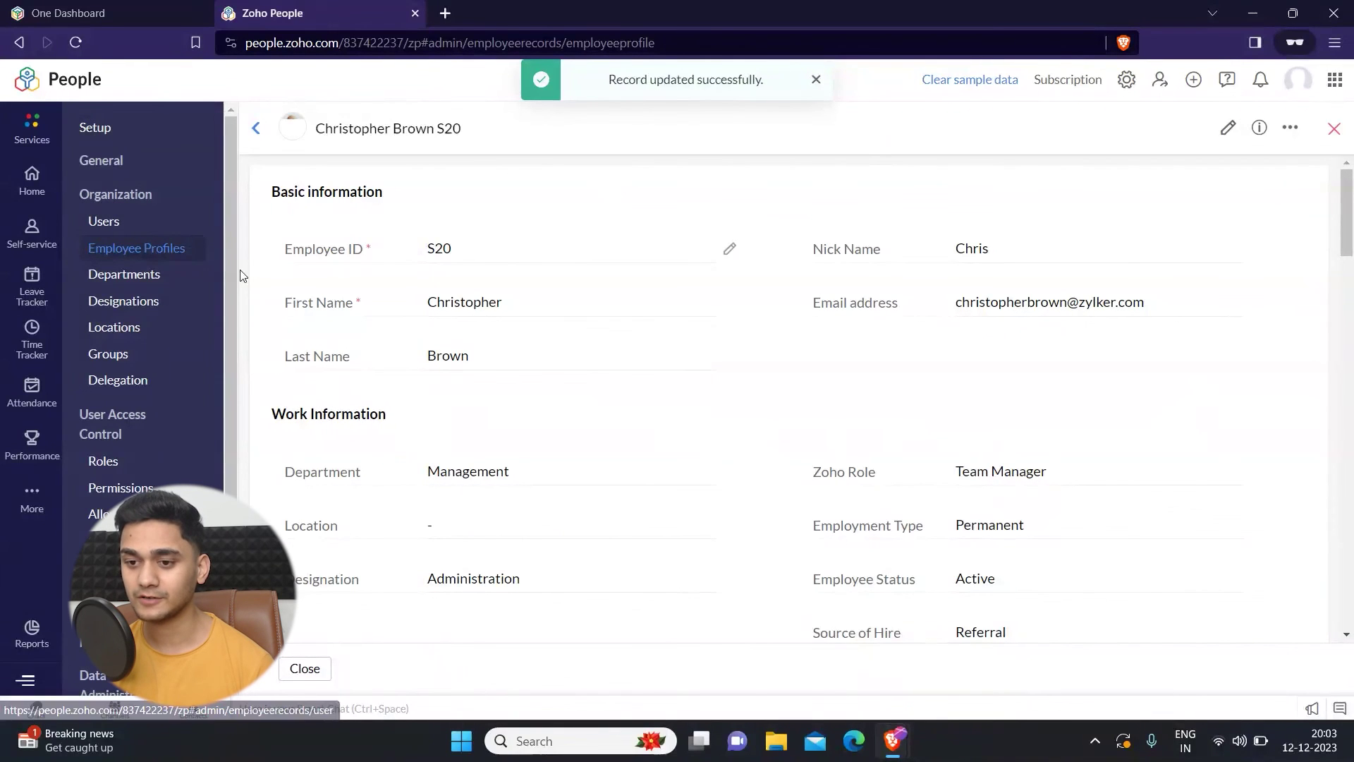